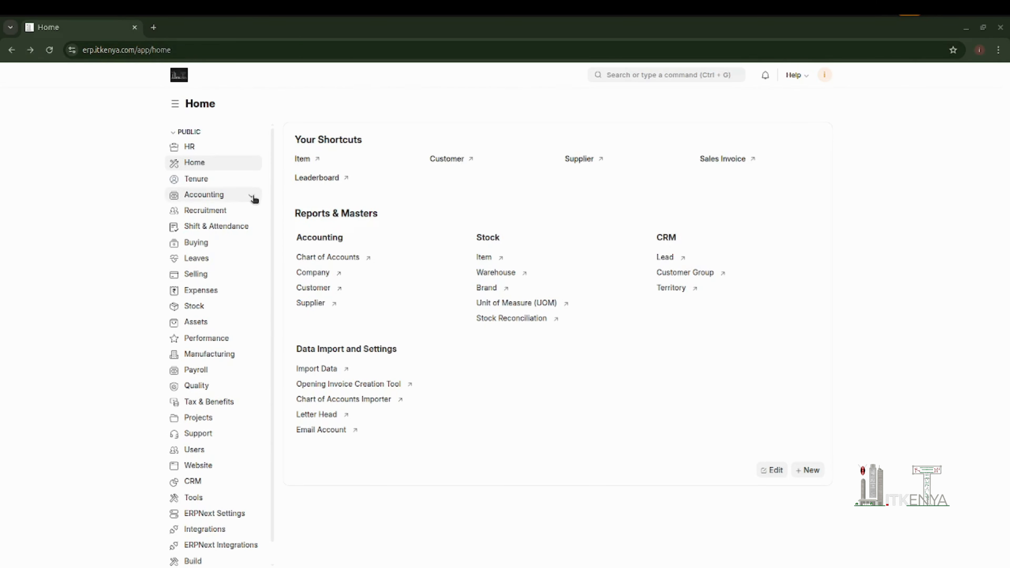
- Open the Accounting workspace and look over its profit and loss chart, shortcuts and masters
{"action": "left_click", "coordinate": [217, 198]}
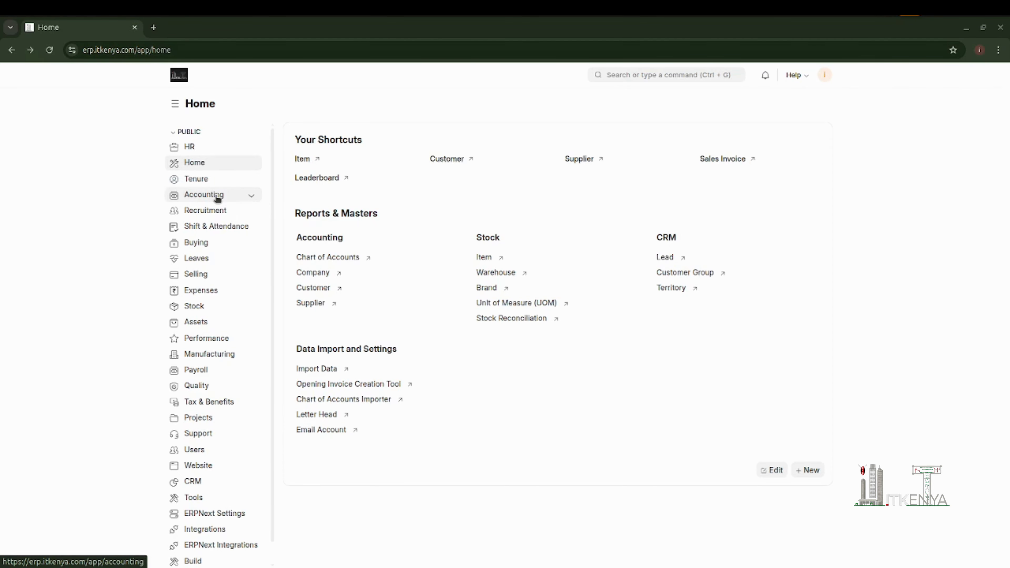
{"action": "scroll", "coordinate": [655, 372], "scroll_direction": "down", "scroll_amount": 4}
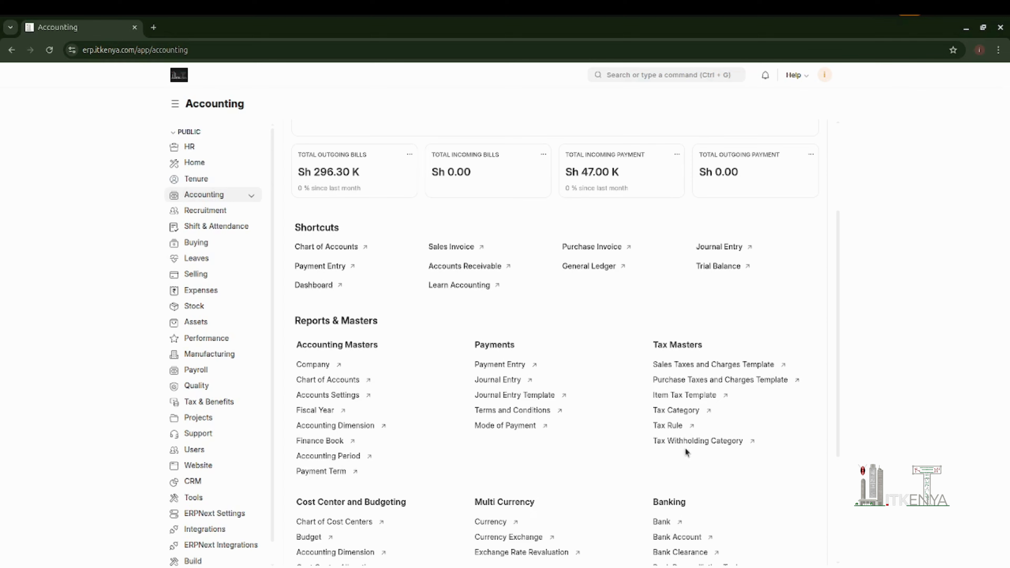
{"action": "scroll", "coordinate": [684, 449], "scroll_direction": "up", "scroll_amount": 3}
{"action": "mouse_move", "coordinate": [640, 183]}
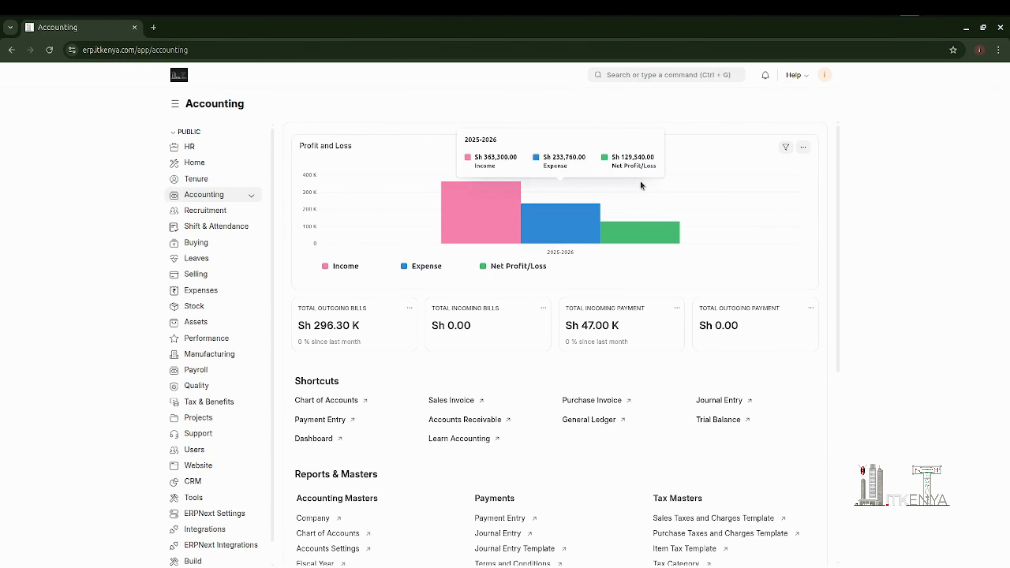
- Find the Item Tax Template list and start a new item tax template
{"action": "left_click", "coordinate": [628, 77]}
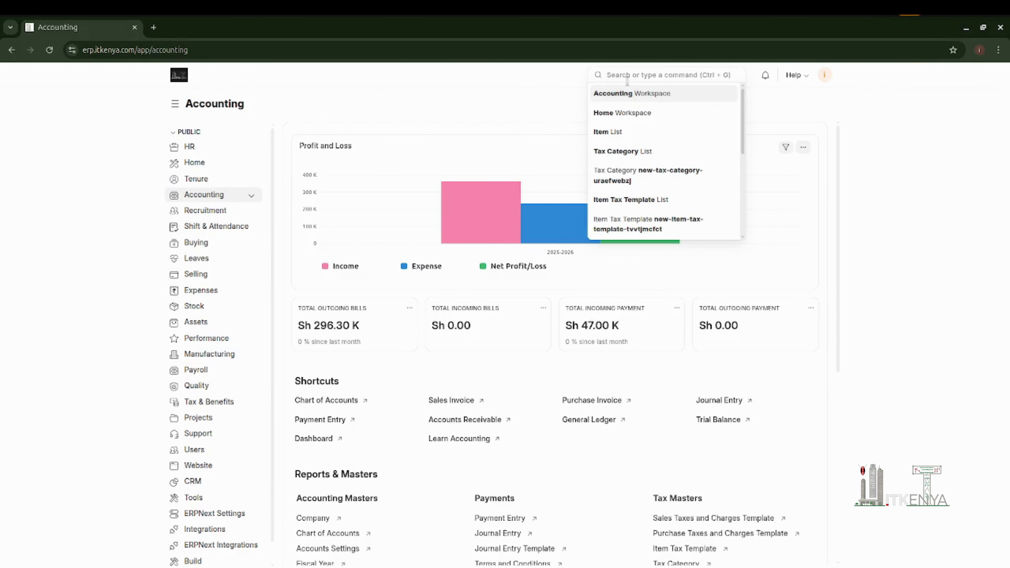
{"action": "type", "text": "Item "}
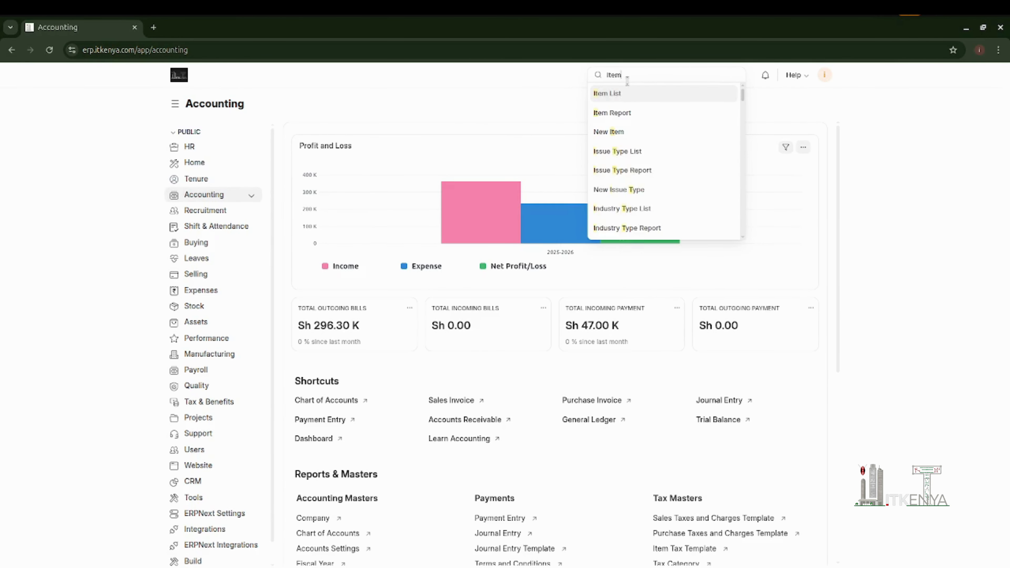
{"action": "type", "text": "tax"}
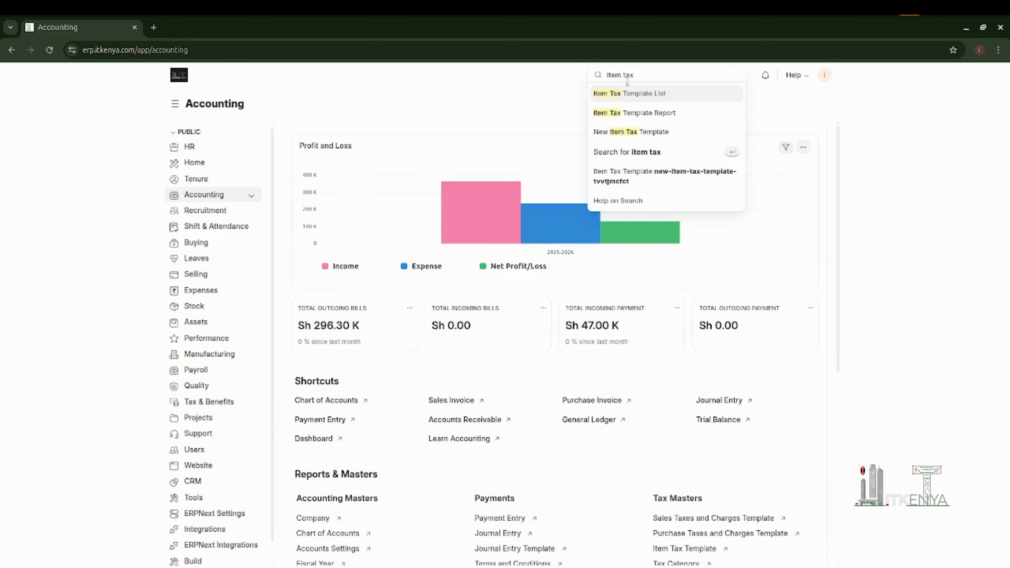
{"action": "left_click", "coordinate": [636, 95]}
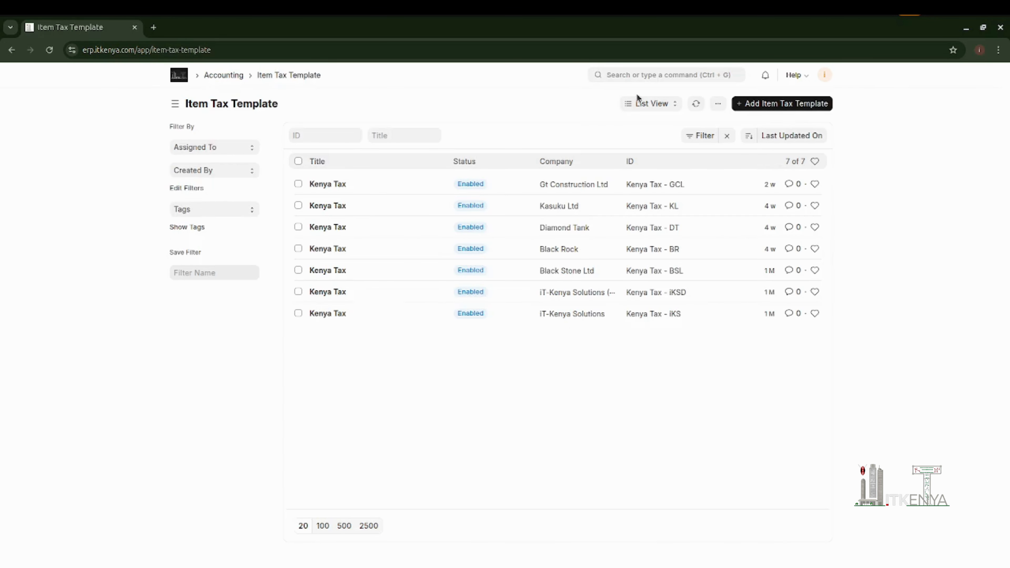
{"action": "left_click", "coordinate": [772, 108]}
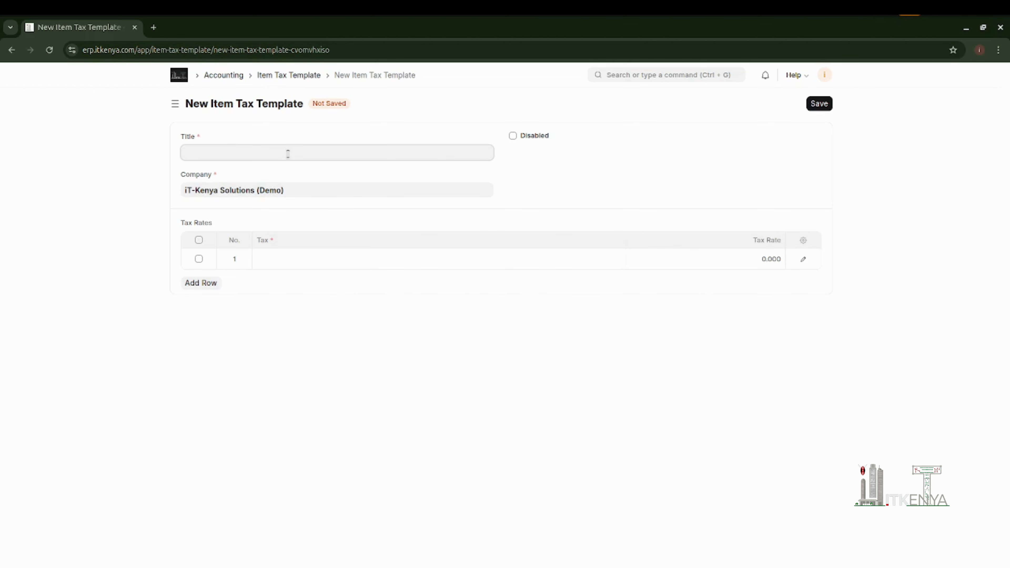
- Title the new item tax template "VAT 16%" and set its company to Gt Construction Ltd
{"action": "type", "text": "VAT 16%"}
{"action": "left_click", "coordinate": [315, 190]}
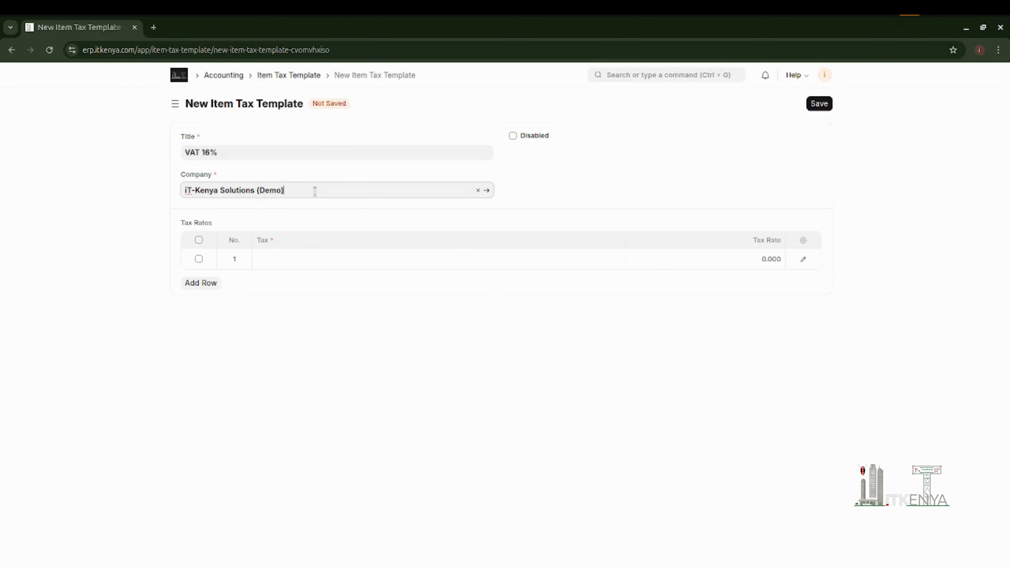
{"action": "left_click", "coordinate": [478, 190]}
{"action": "left_click", "coordinate": [358, 194]}
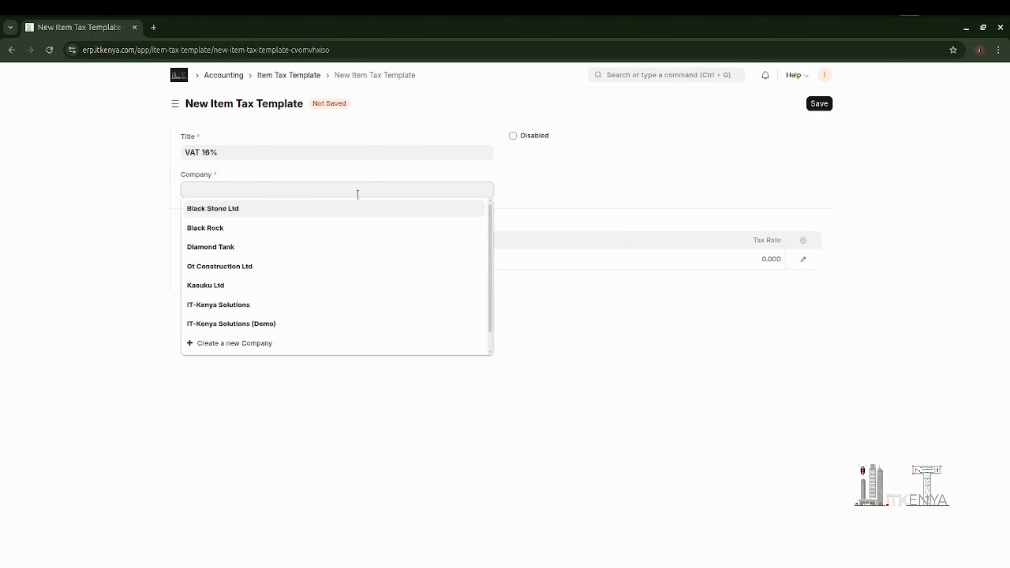
{"action": "left_click", "coordinate": [242, 269]}
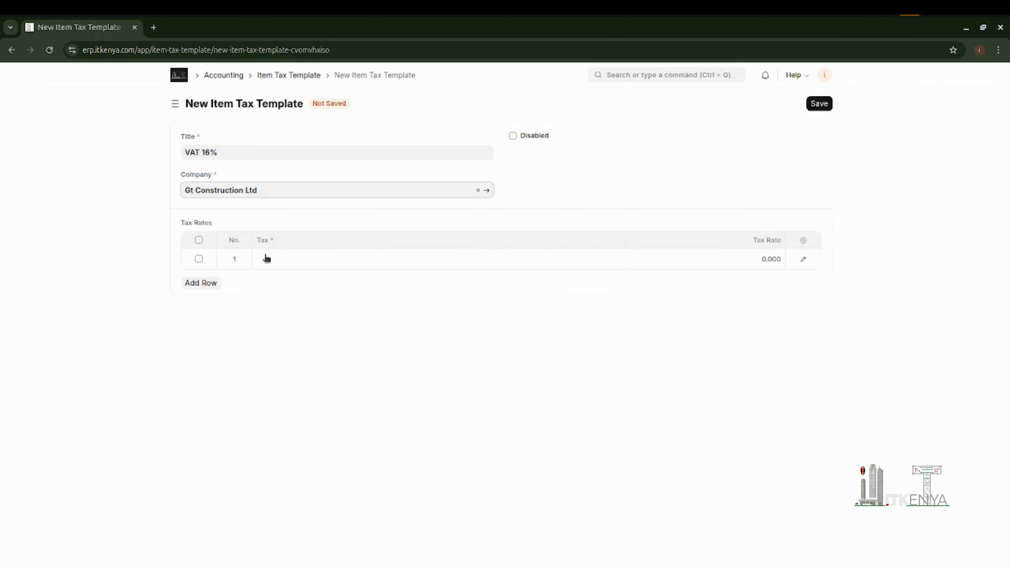
- Fill the first tax rate row with the VAT - GCL account at a rate of 16, and save the template
{"action": "left_click", "coordinate": [290, 259]}
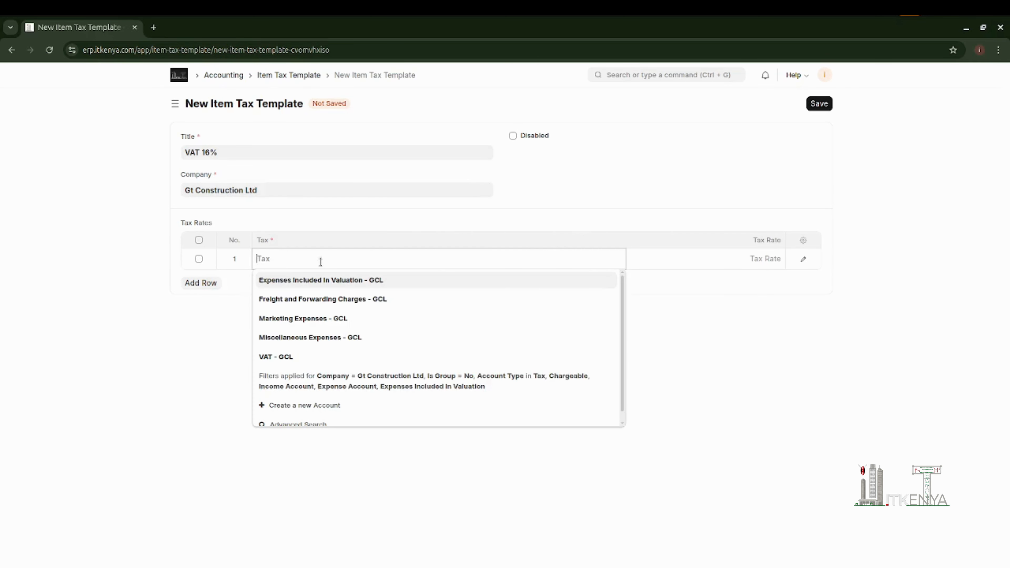
{"action": "type", "text": "VAT"}
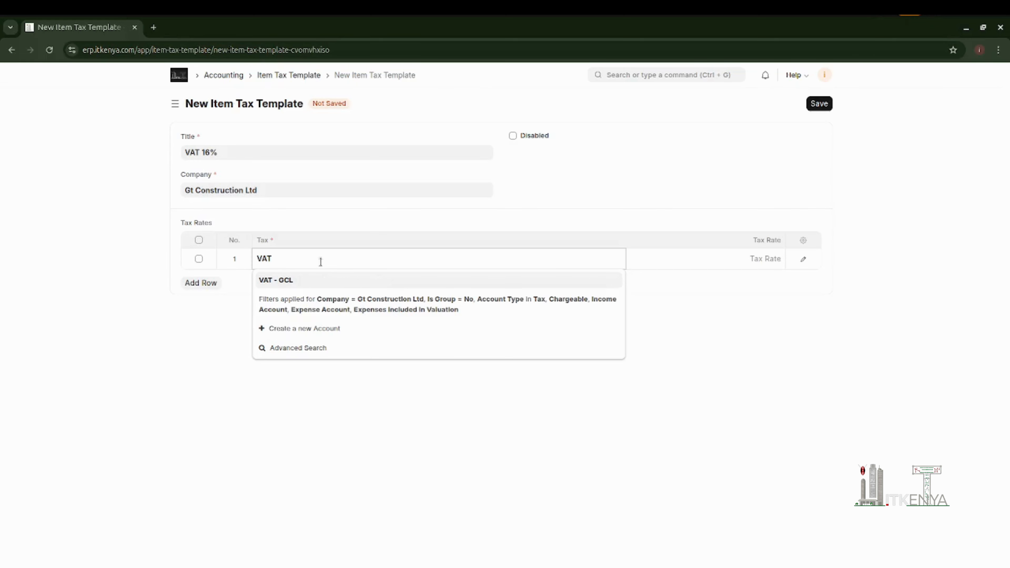
{"action": "left_click", "coordinate": [305, 281]}
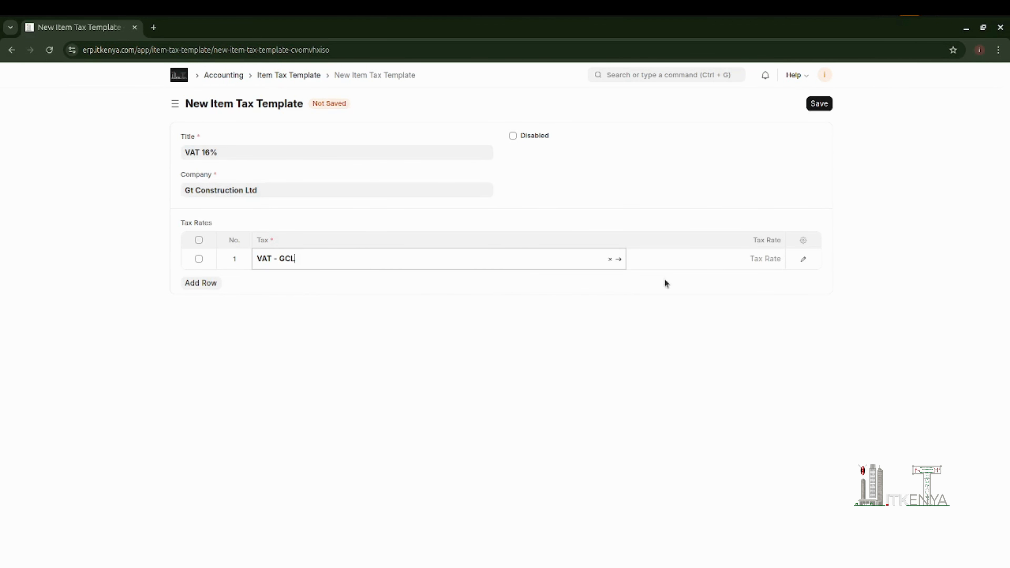
{"action": "left_click", "coordinate": [732, 260]}
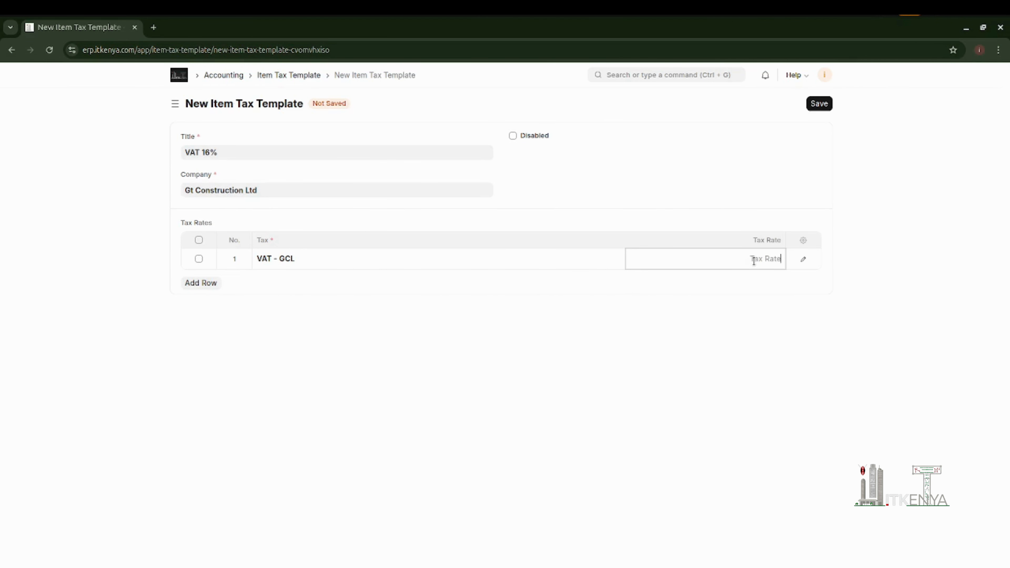
{"action": "type", "text": "15"}
{"action": "key", "text": "BackSpace"}
{"action": "type", "text": "6"}
{"action": "left_click", "coordinate": [816, 107]}
{"action": "left_click", "coordinate": [816, 107]}
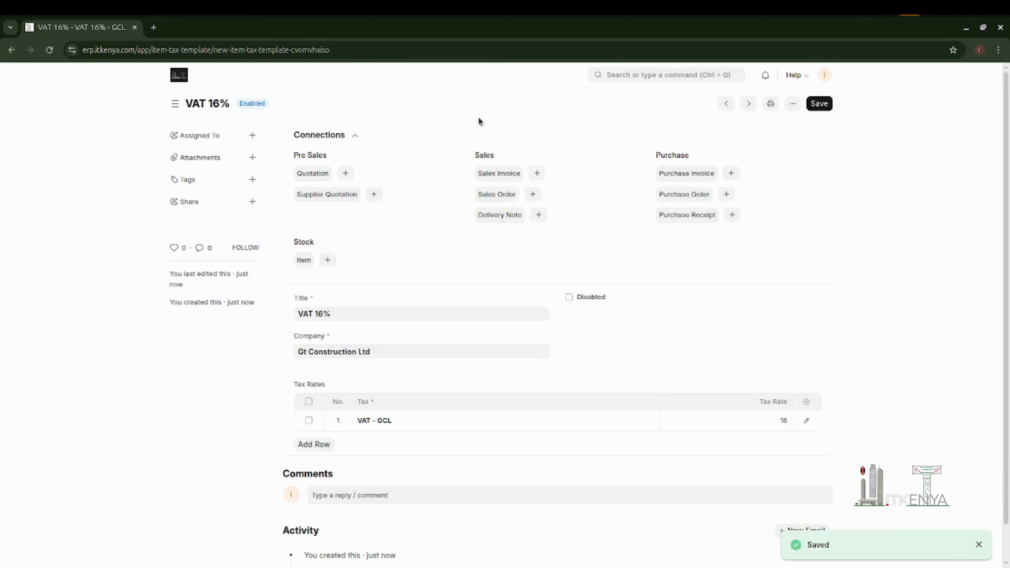
- Search for the tax category document type and open the Tax Category list
{"action": "left_click", "coordinate": [620, 79]}
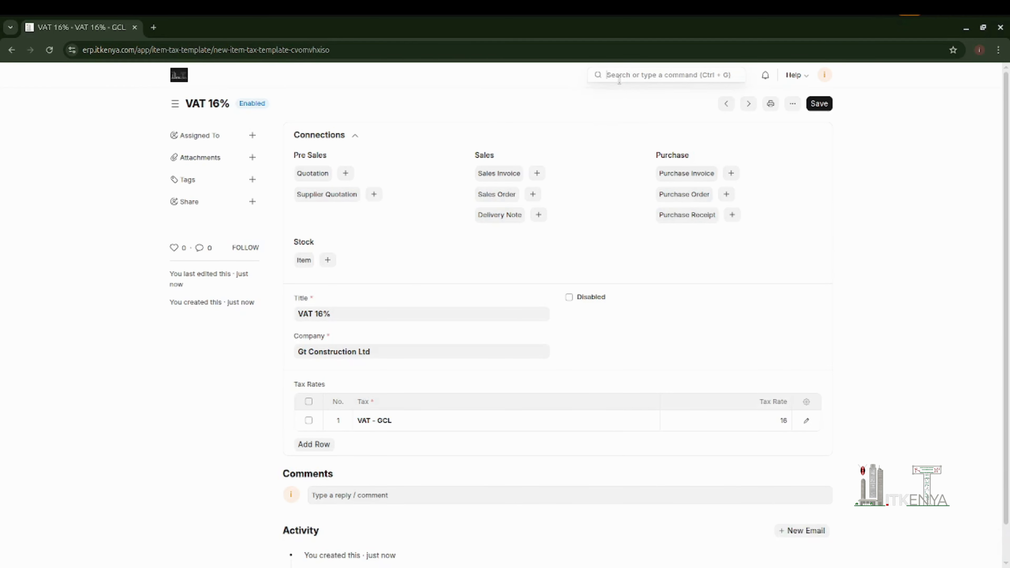
{"action": "type", "text": "TEX"}
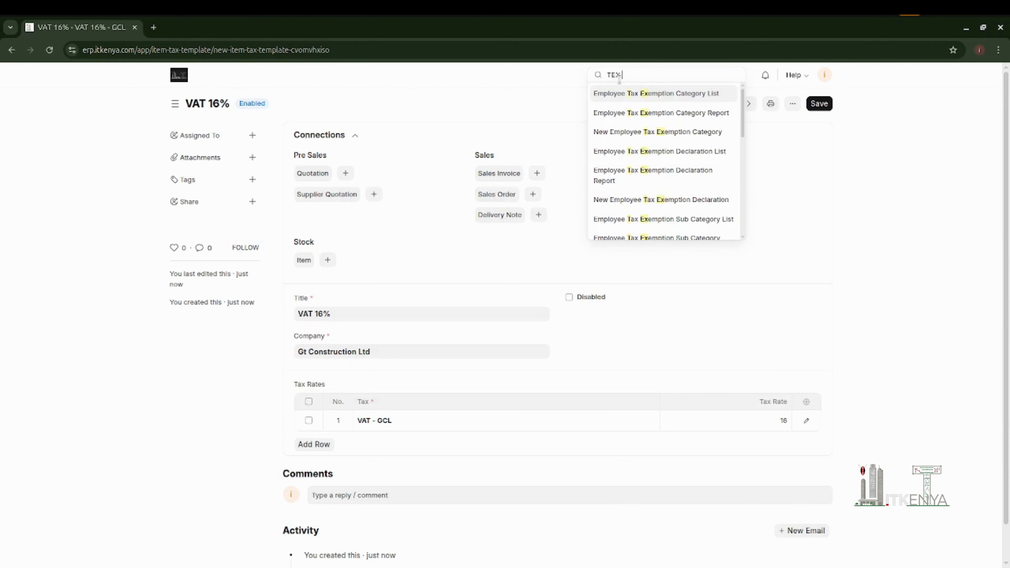
{"action": "type", "text": " CA"}
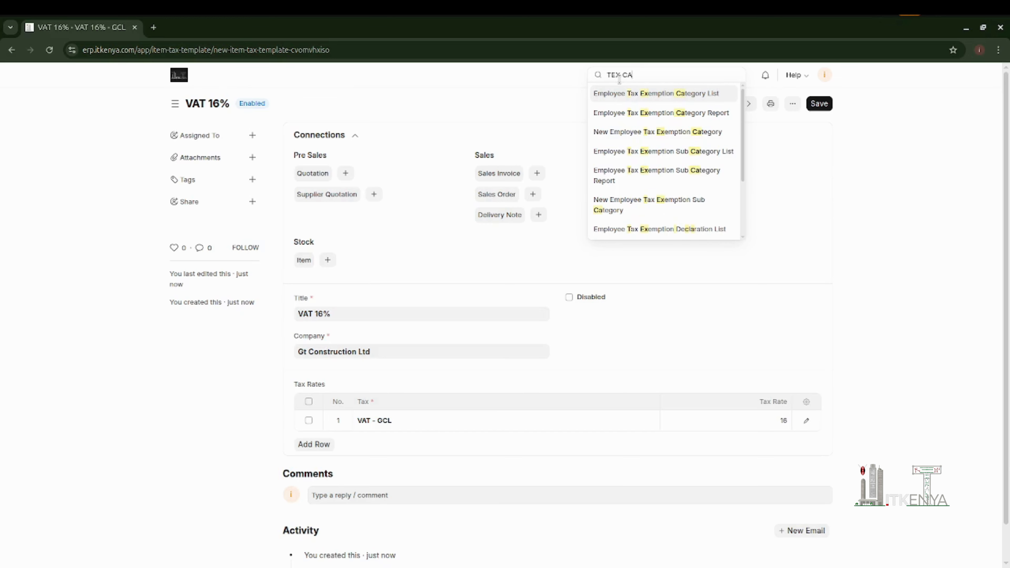
{"action": "key", "text": "BackSpace"}
{"action": "key", "text": "BackSpace"}
{"action": "key", "text": "BackSpace"}
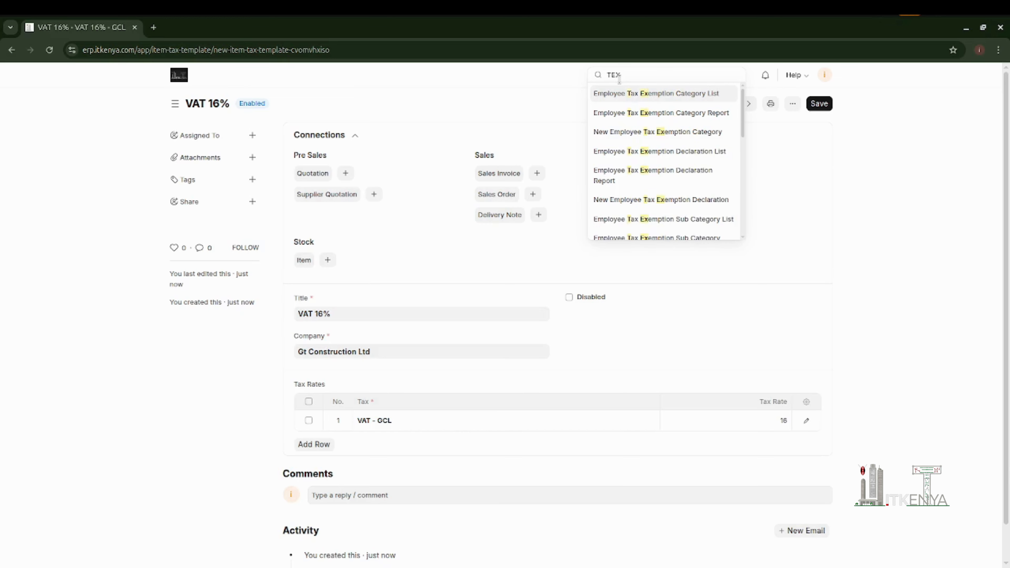
{"action": "key", "text": "BackSpace"}
{"action": "key", "text": "BackSpace"}
{"action": "key", "text": "BackSpace"}
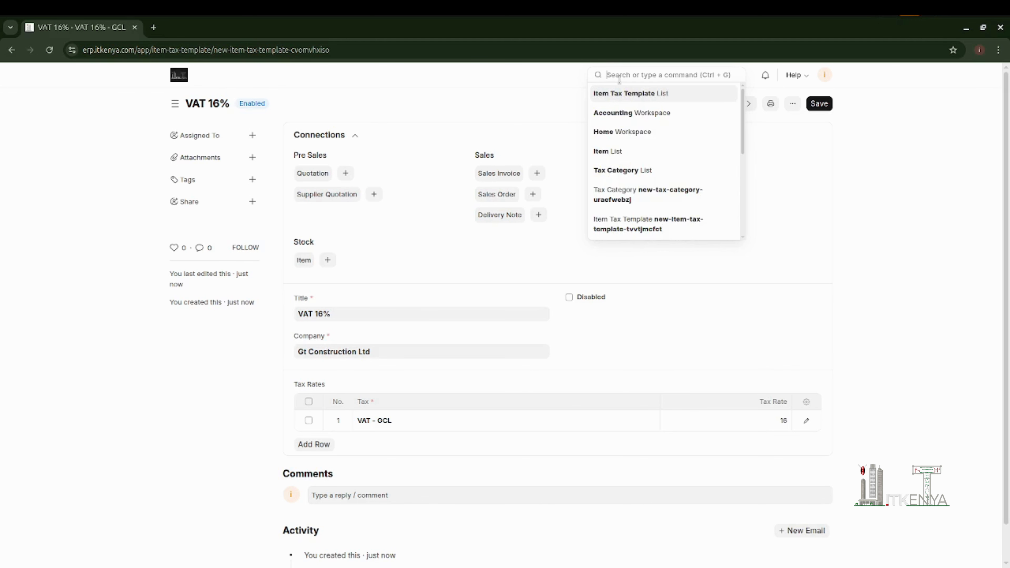
{"action": "type", "text": "Tax ca"}
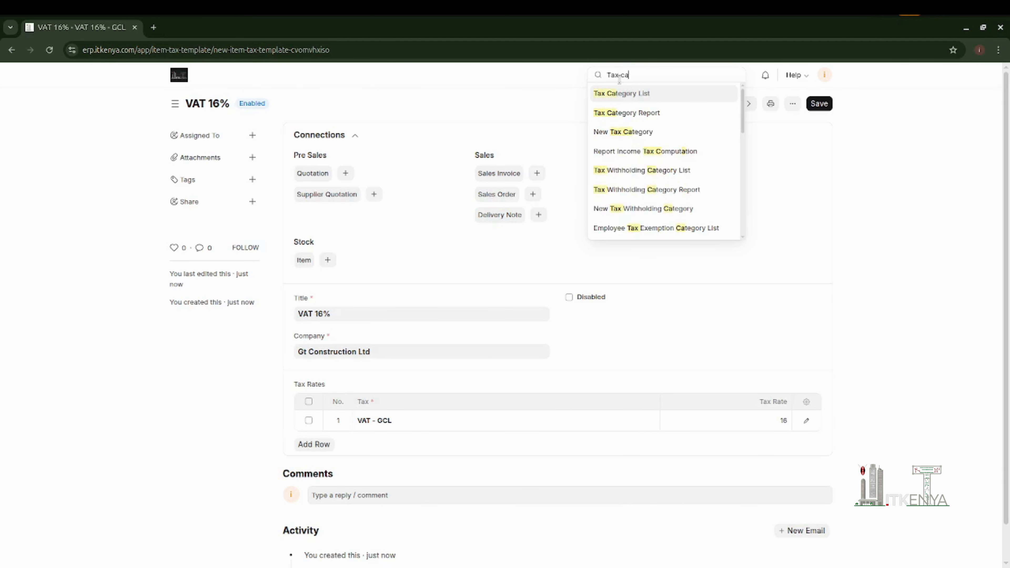
{"action": "left_click", "coordinate": [638, 94]}
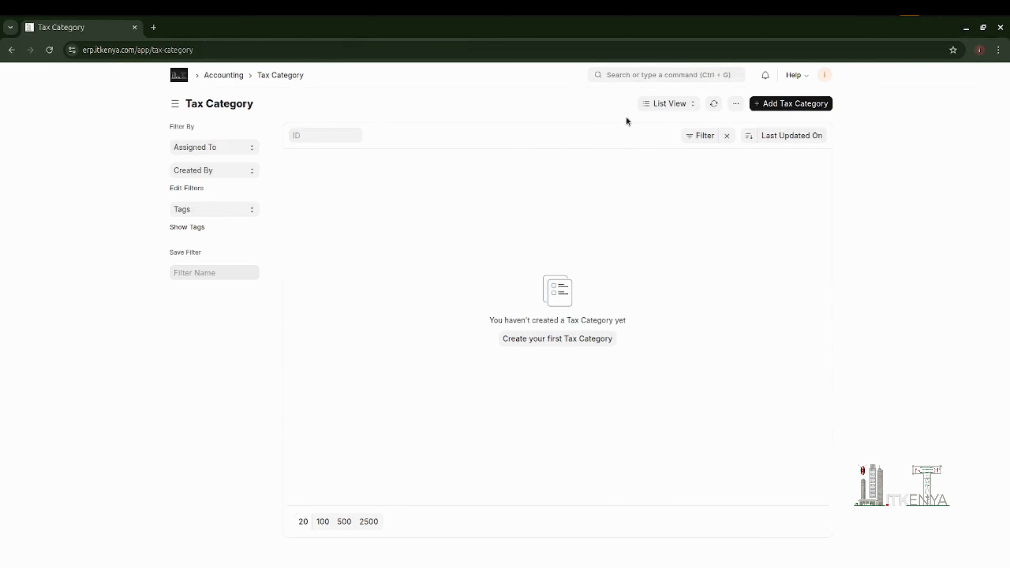
- Create and save a new tax category titled "Transaction Category"
{"action": "left_click", "coordinate": [771, 106]}
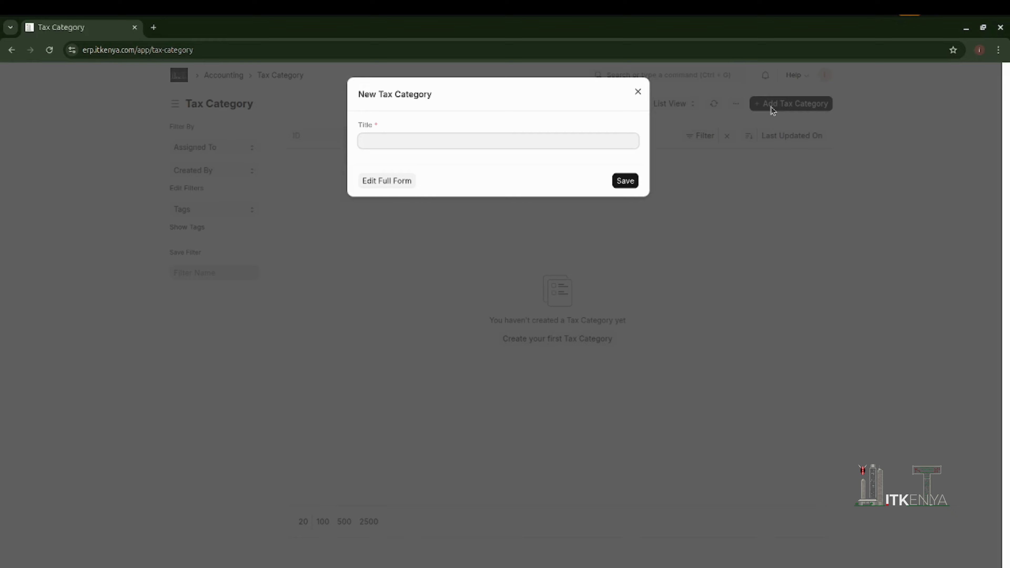
{"action": "type", "text": "Transaction Category"}
{"action": "left_click", "coordinate": [626, 181]}
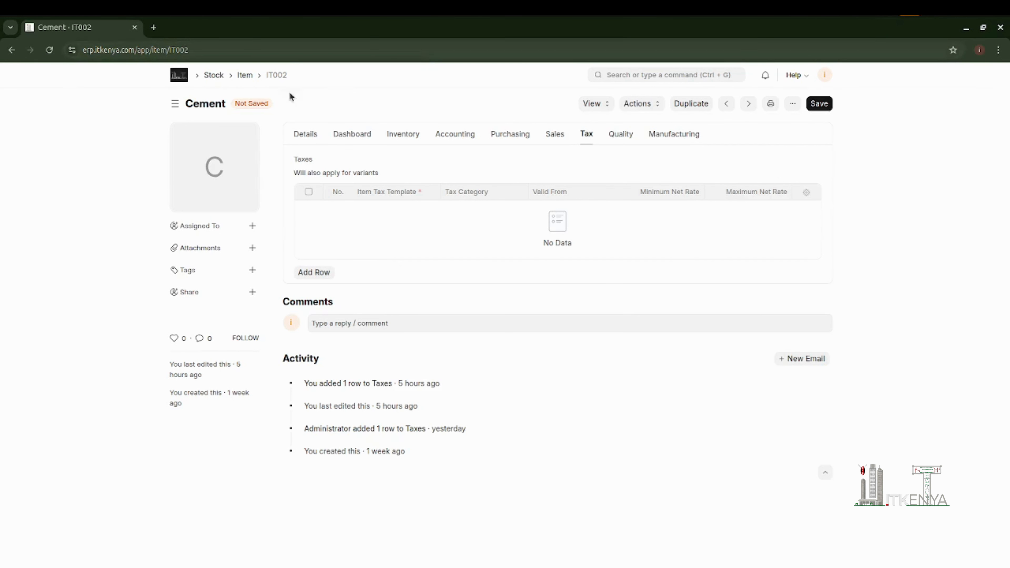
- Open the Cement item from the item list and add a tax row using the VAT 16% - GCL template
{"action": "left_click", "coordinate": [245, 76]}
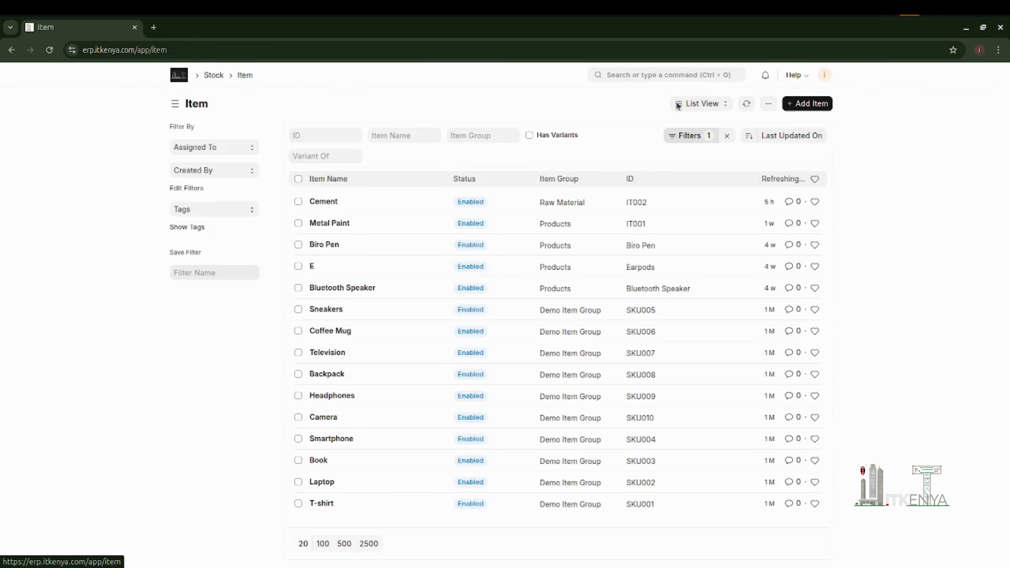
{"action": "left_click", "coordinate": [378, 204]}
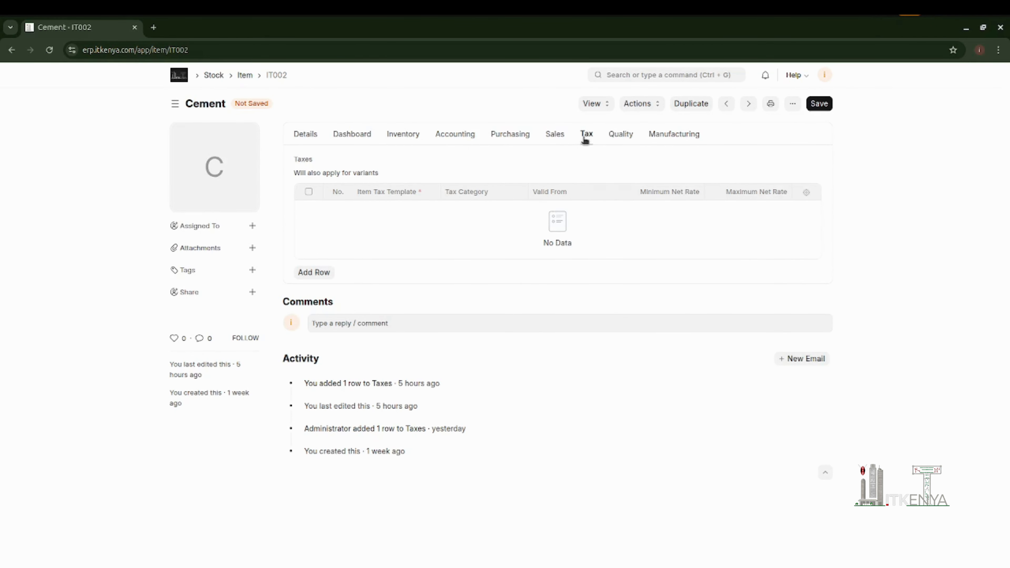
{"action": "left_click", "coordinate": [313, 273]}
{"action": "left_click", "coordinate": [404, 210]}
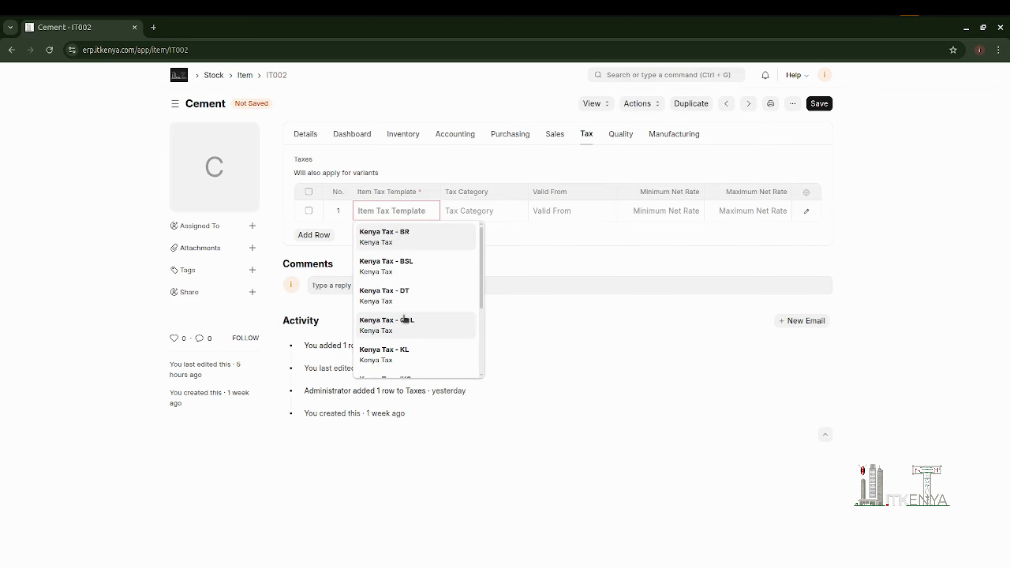
{"action": "scroll", "coordinate": [406, 320], "scroll_direction": "down", "scroll_amount": 3}
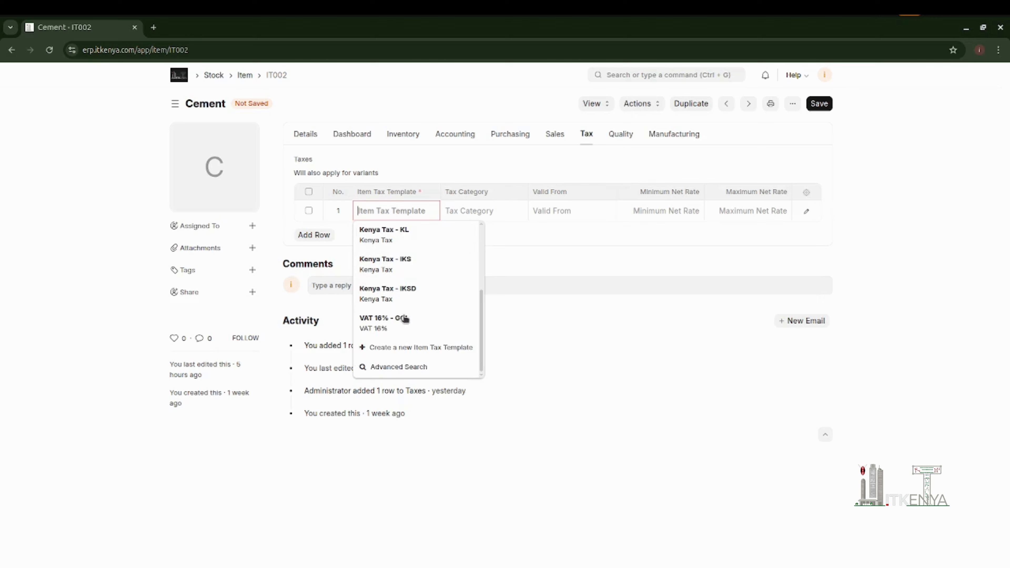
{"action": "left_click", "coordinate": [374, 322]}
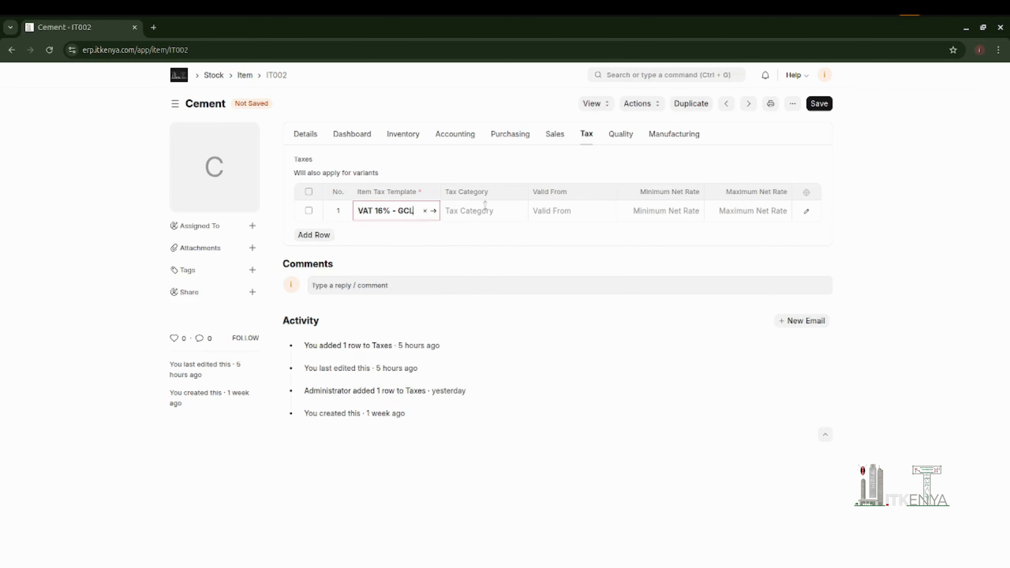
- Set the Cement tax row's category to Transaction Category and its valid-from date to 28-02-2026
{"action": "left_click", "coordinate": [481, 209]}
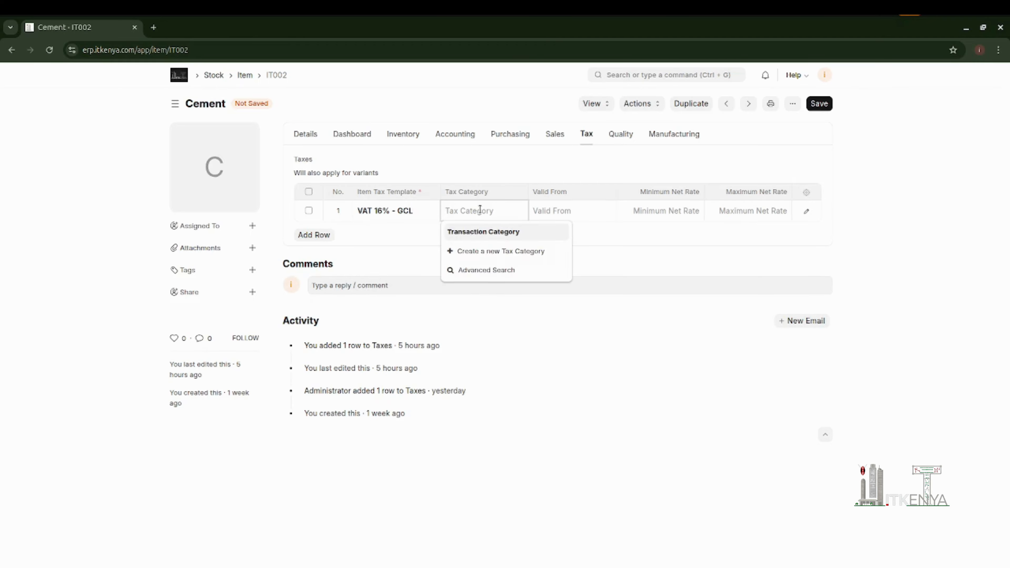
{"action": "left_click", "coordinate": [463, 233]}
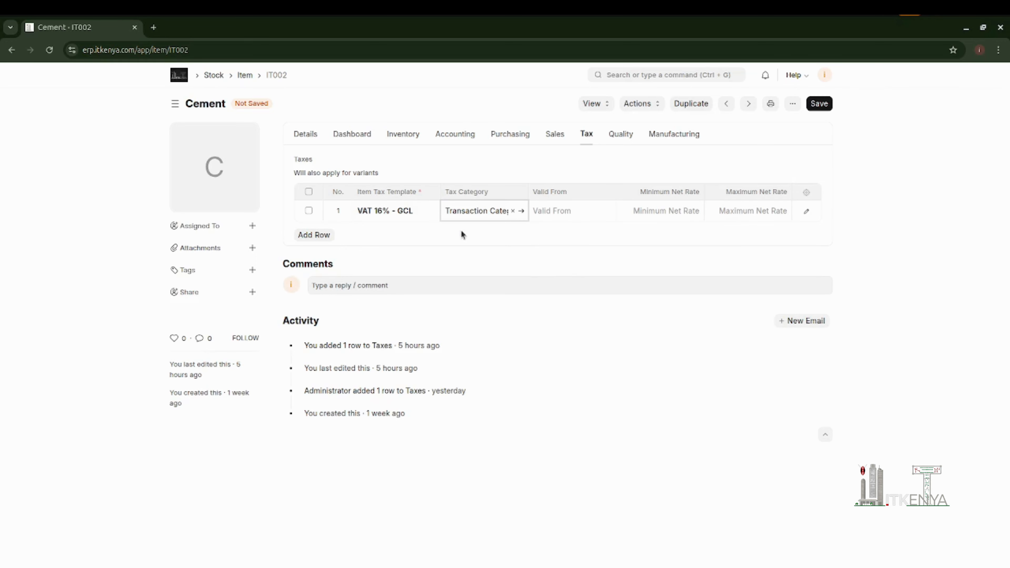
{"action": "left_click", "coordinate": [577, 213]}
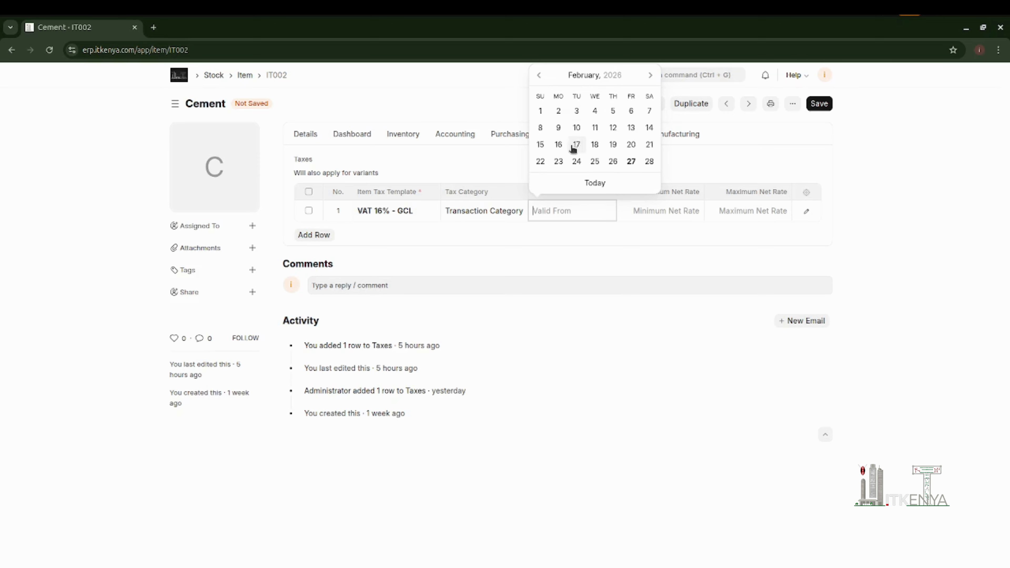
{"action": "left_click", "coordinate": [646, 162]}
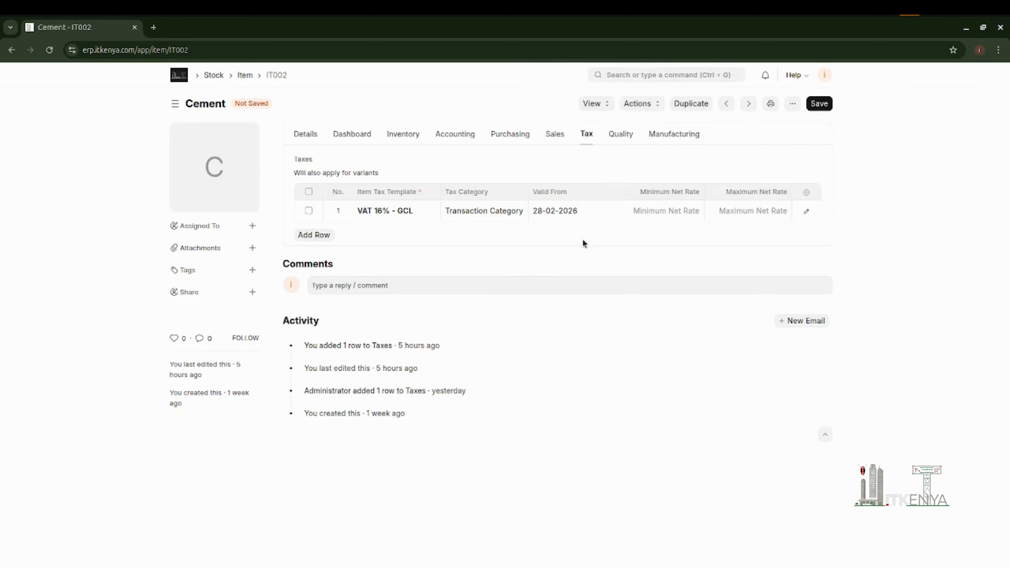
- Set the tax row's minimum net rate to 16 and try to save the item
{"action": "left_click", "coordinate": [666, 215]}
{"action": "type", "text": "16"}
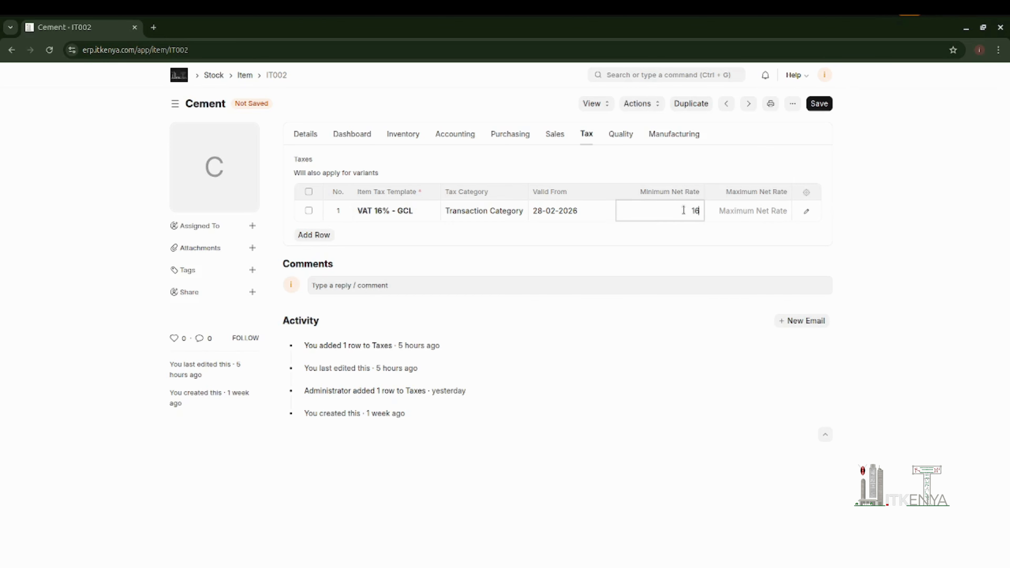
{"action": "left_click", "coordinate": [733, 234]}
{"action": "left_click", "coordinate": [820, 103]}
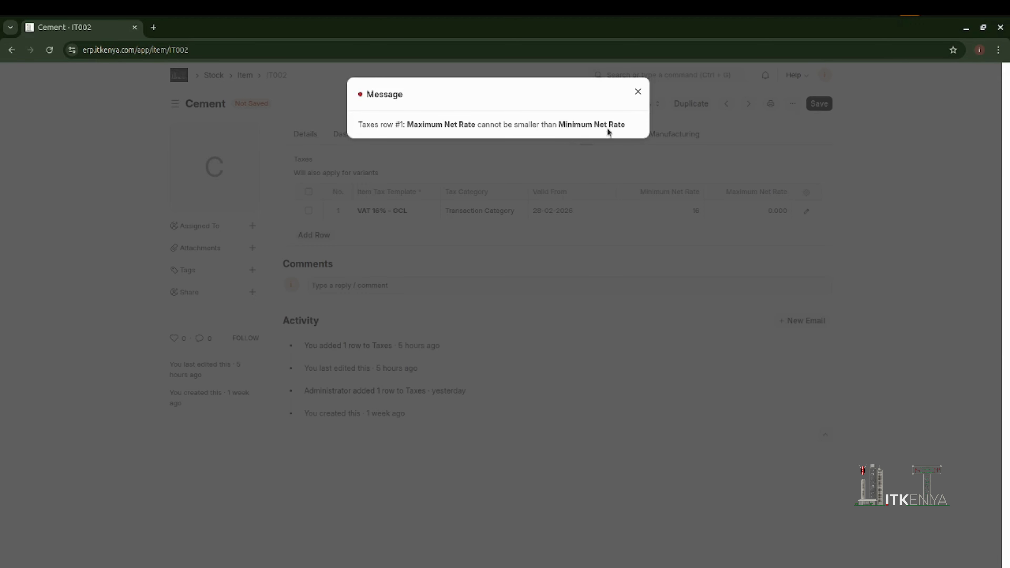
{"action": "left_click", "coordinate": [636, 90]}
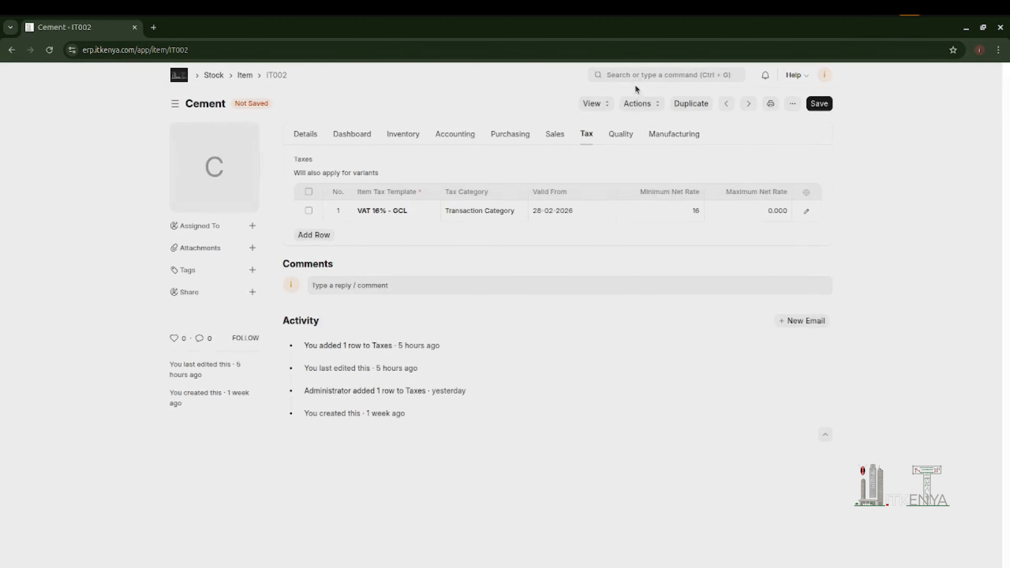
- Set the tax row's maximum net rate to 16 and save the Cement item
{"action": "left_click", "coordinate": [750, 211]}
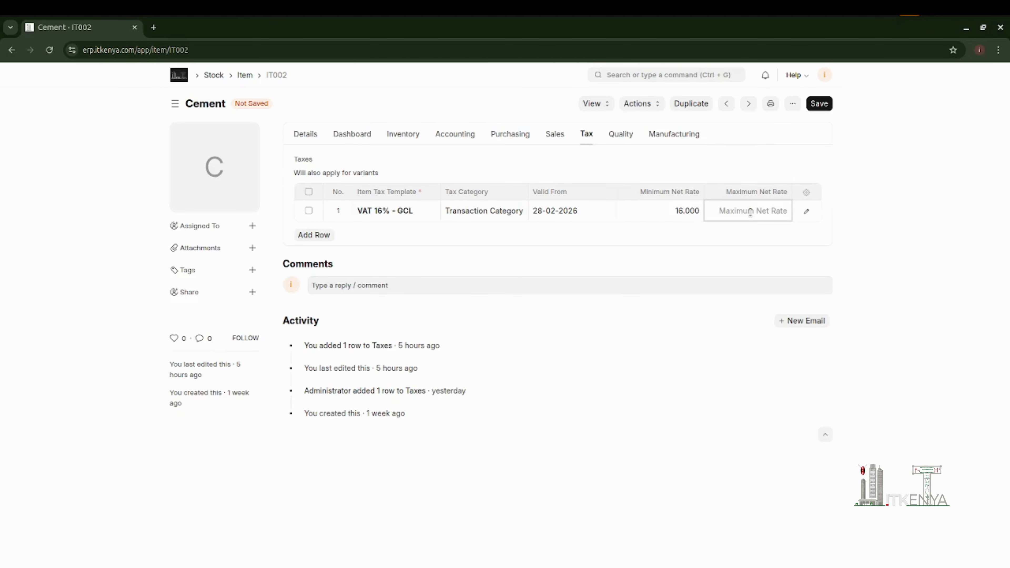
{"action": "type", "text": "16"}
{"action": "left_click", "coordinate": [824, 109]}
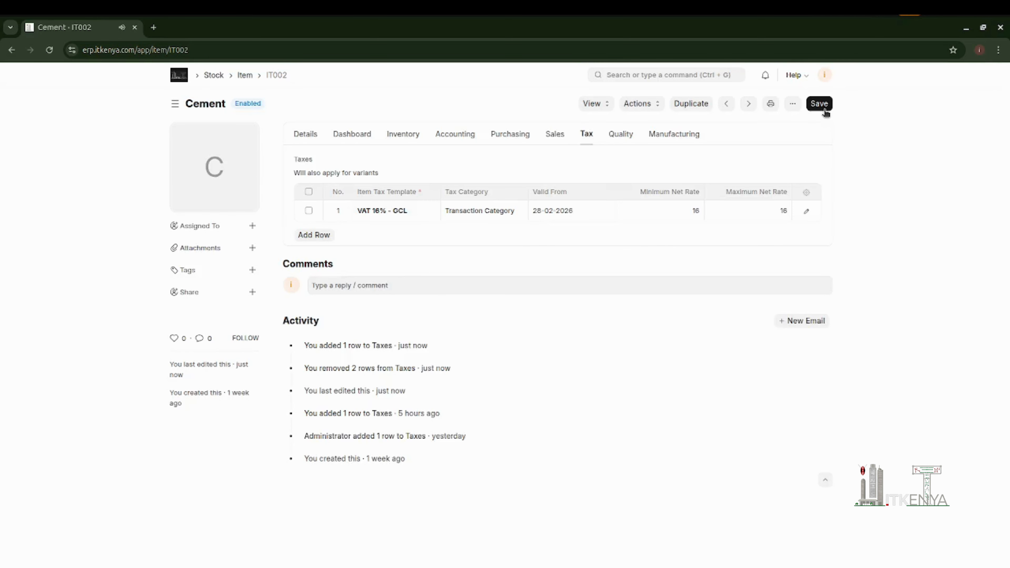